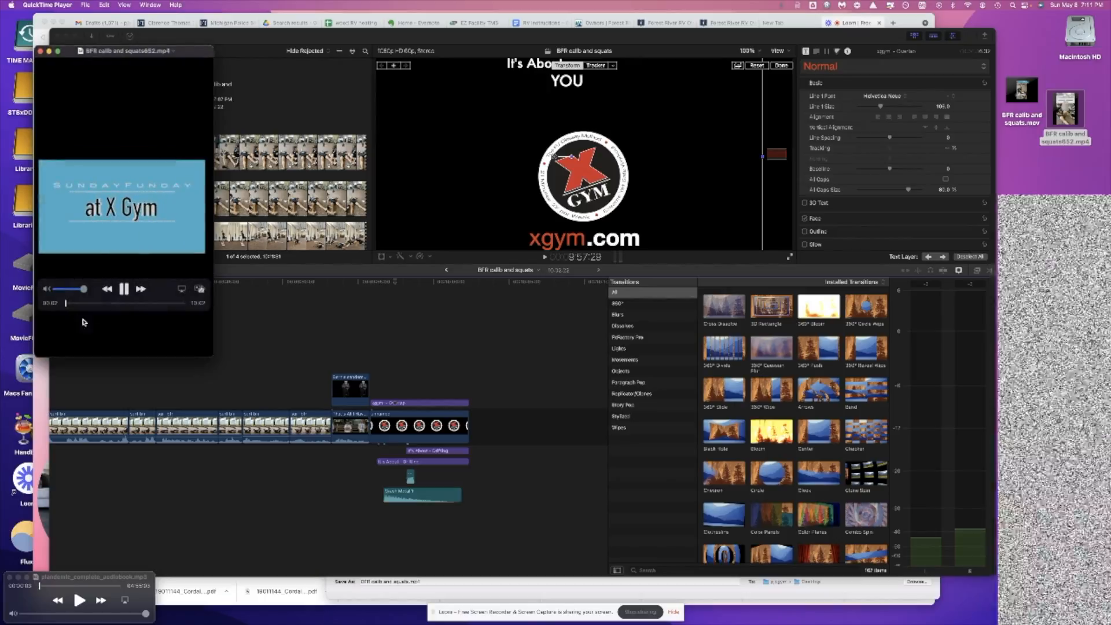
- Skim the finished cropped video to check its vertical framing, and close its playback window
{"action": "left_click_drag", "start_coordinate": [90, 304], "coordinate": [156, 303]}
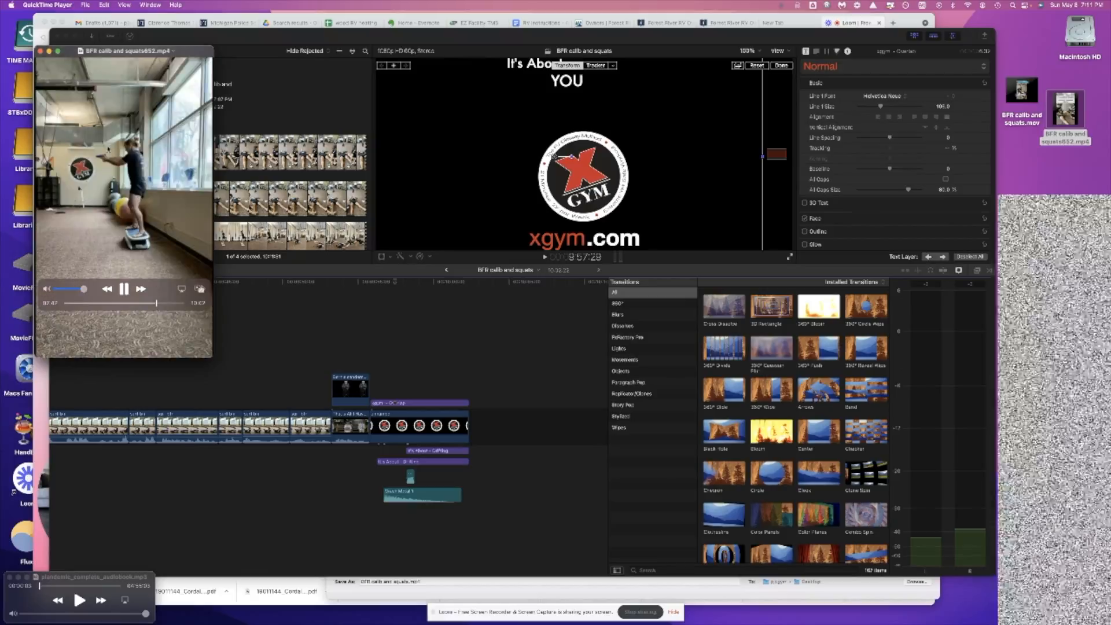
{"action": "left_click", "coordinate": [40, 51]}
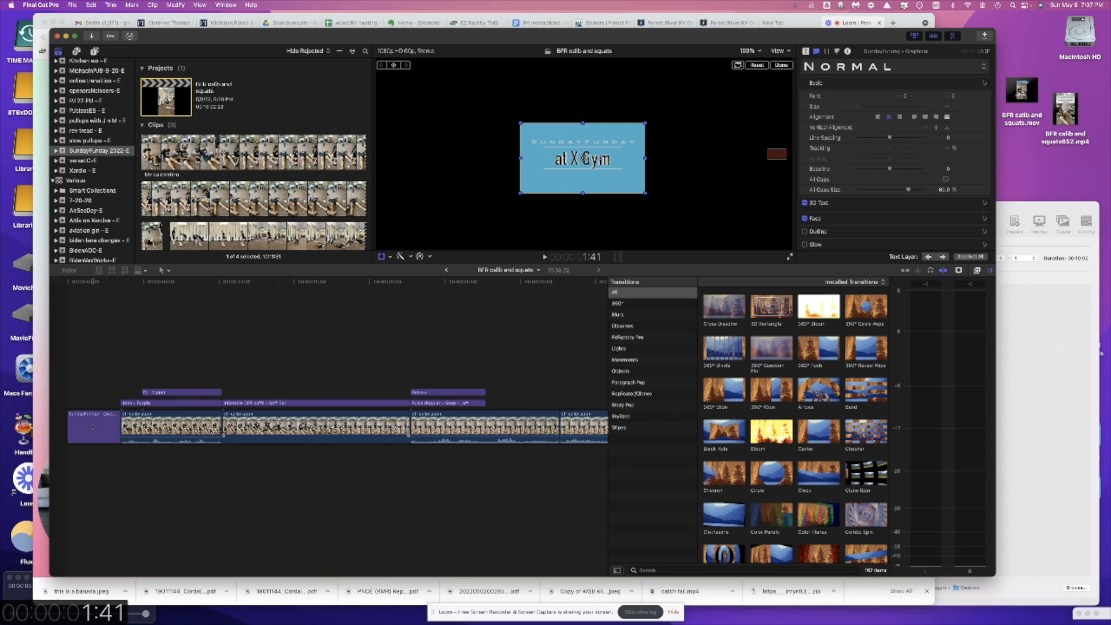
- Move the upper name title slightly down in the viewer so it sits within the frame over the opening clip
{"action": "left_click", "coordinate": [179, 370]}
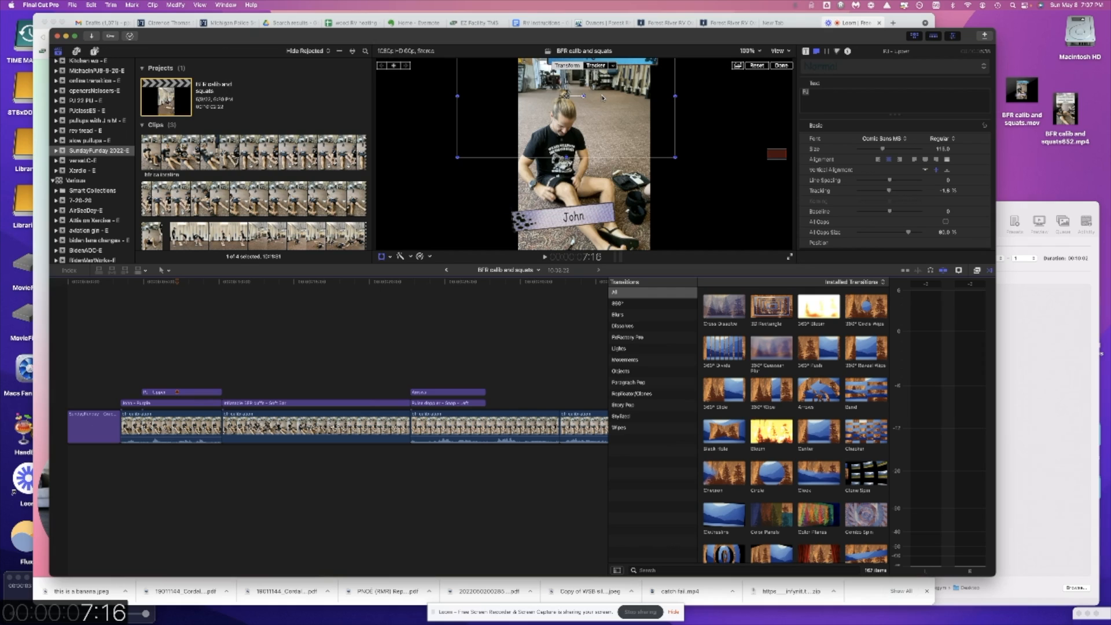
{"action": "left_click_drag", "start_coordinate": [602, 136], "coordinate": [601, 151]}
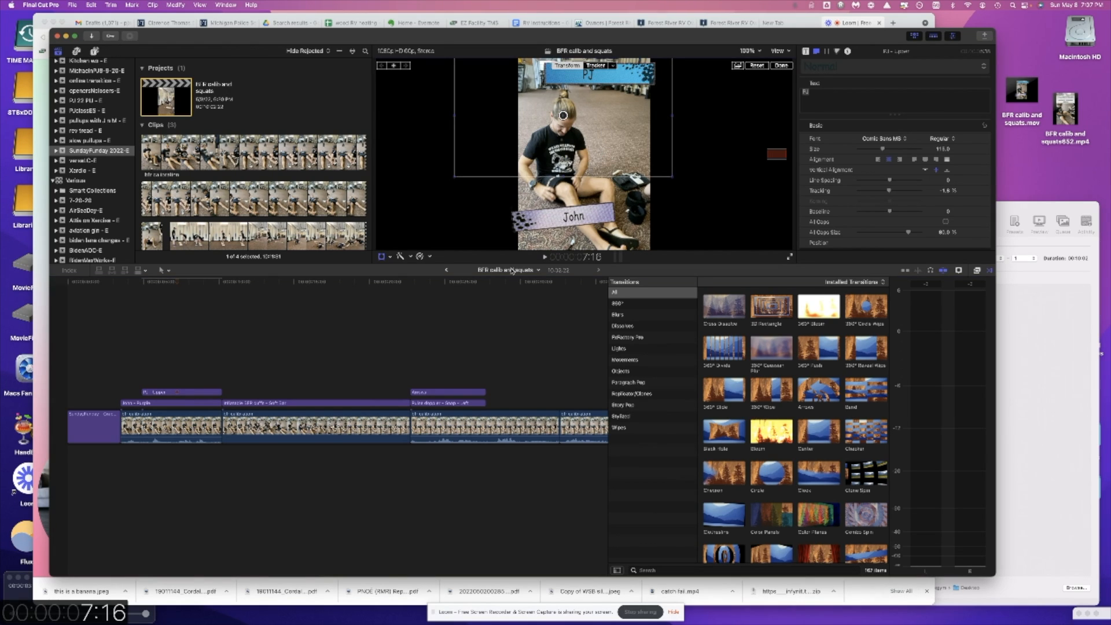
- Review the opening titles and compare the SundayFunday title card's width with the vertical footage that follows it
{"action": "left_click", "coordinate": [364, 377]}
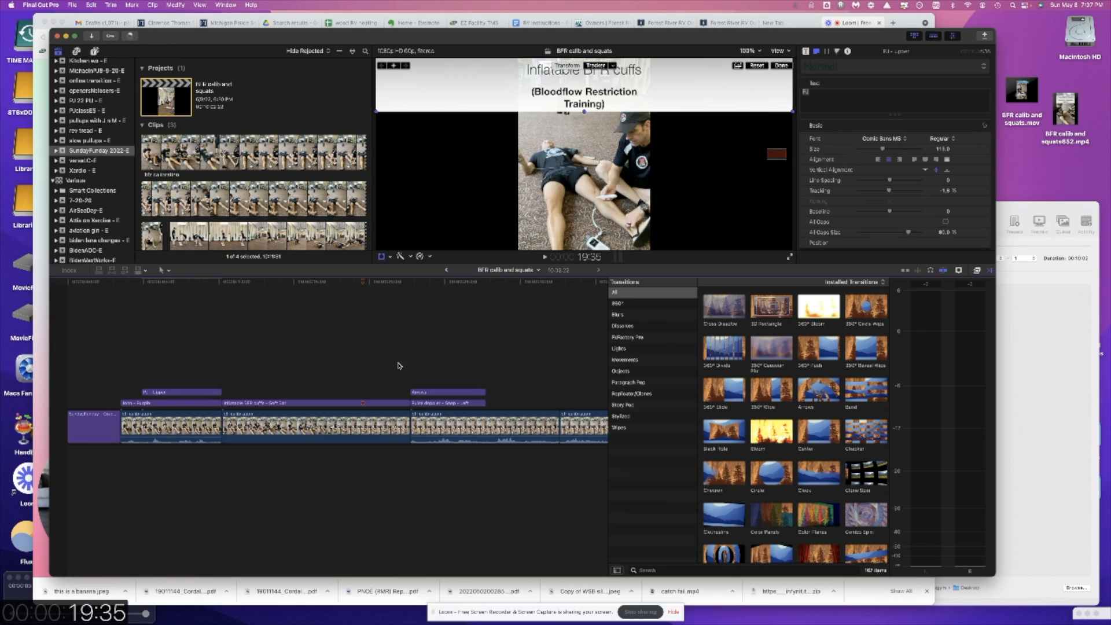
{"action": "left_click", "coordinate": [451, 359]}
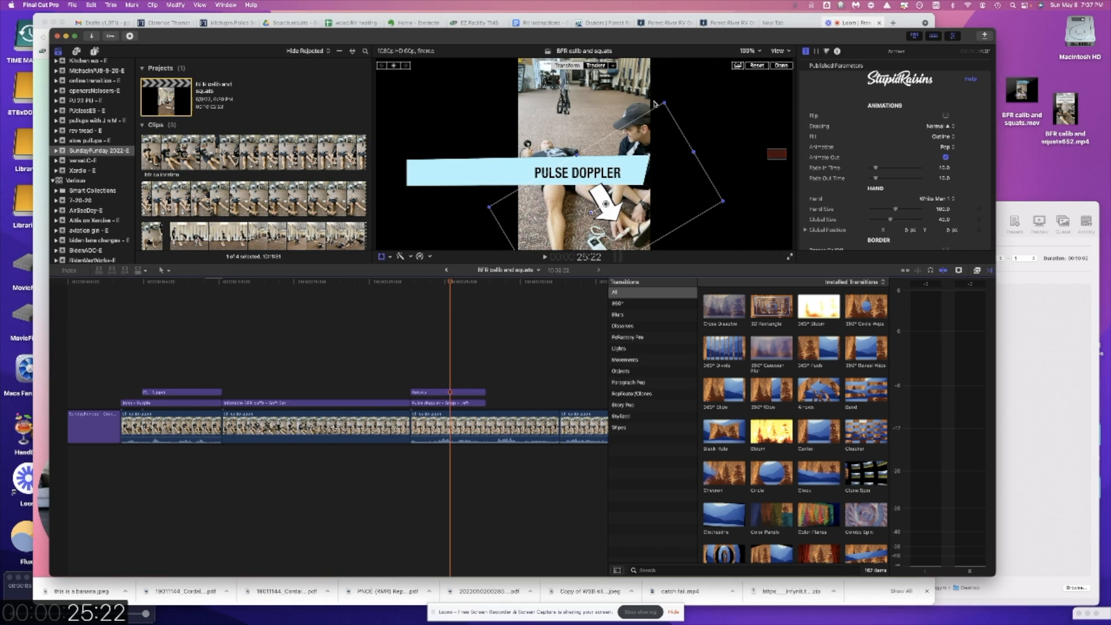
{"action": "left_click", "coordinate": [96, 387]}
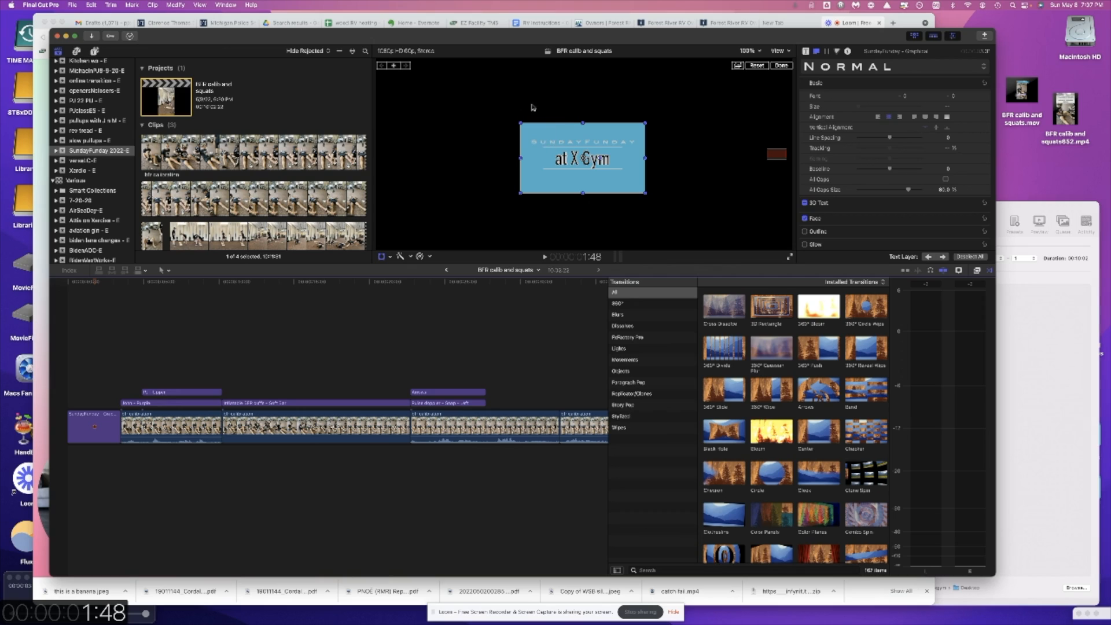
{"action": "left_click", "coordinate": [114, 388]}
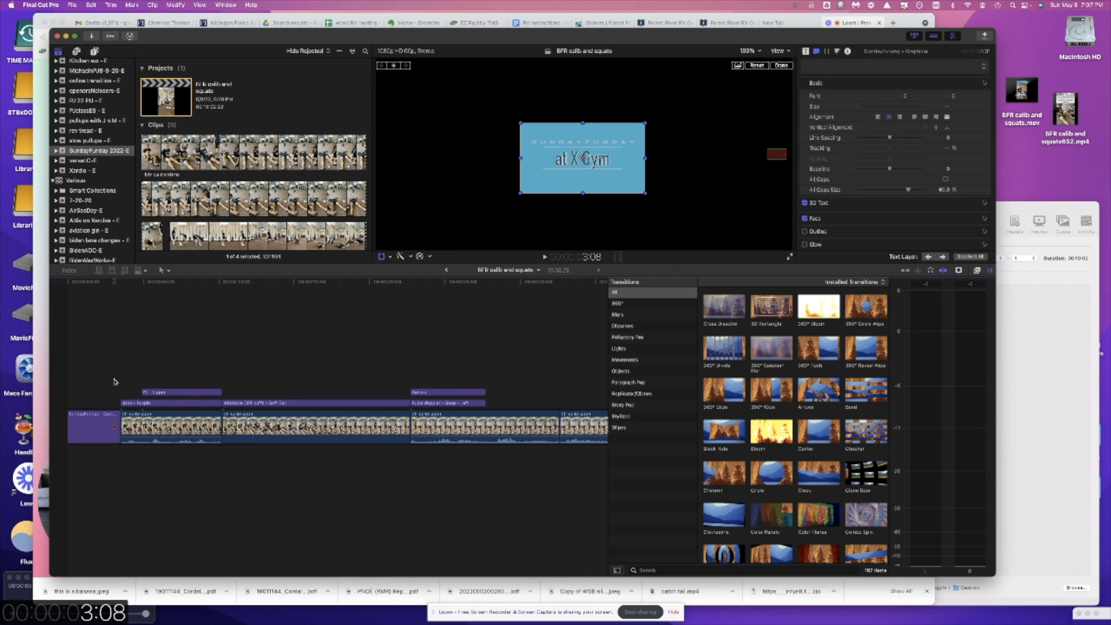
{"action": "left_click", "coordinate": [155, 378]}
{"action": "left_click", "coordinate": [121, 377]}
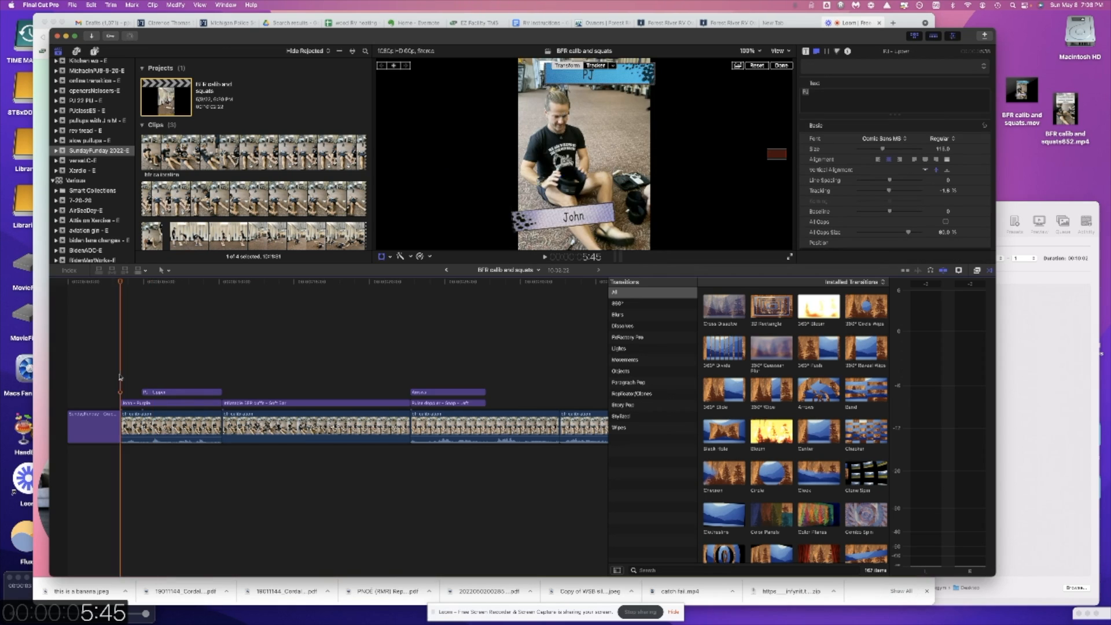
{"action": "left_click", "coordinate": [110, 381]}
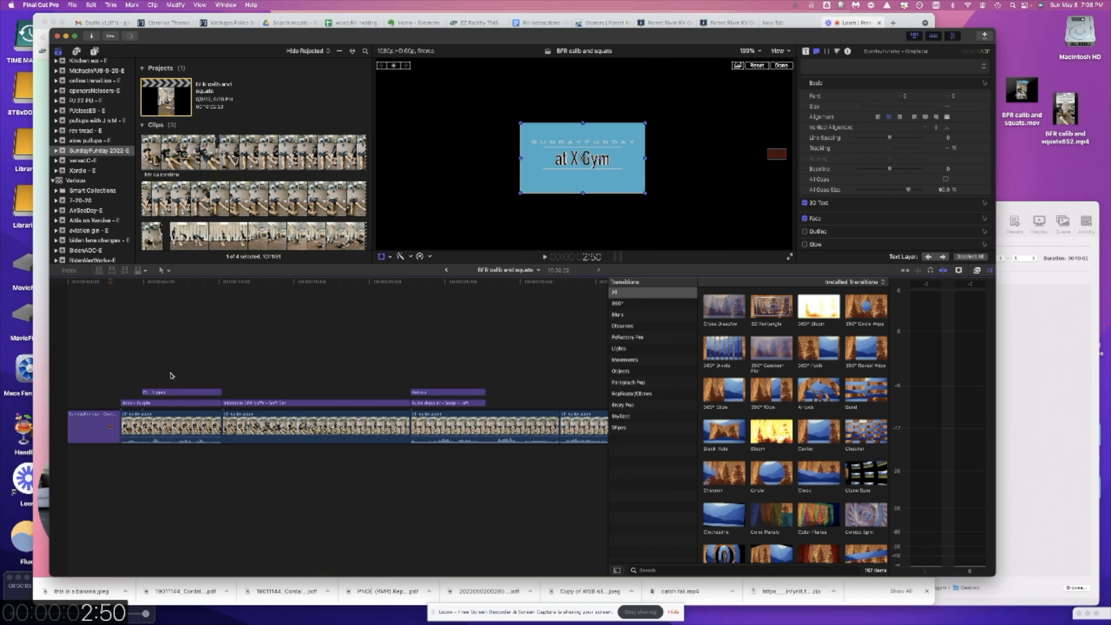
{"action": "left_click", "coordinate": [184, 375]}
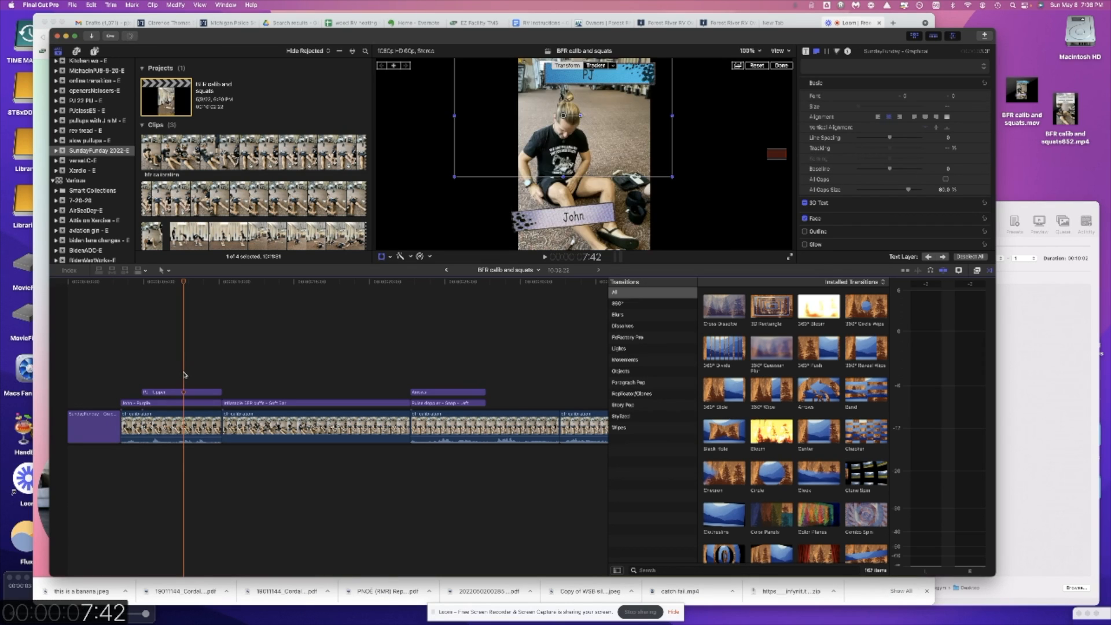
{"action": "left_click", "coordinate": [99, 382]}
{"action": "left_click", "coordinate": [181, 370]}
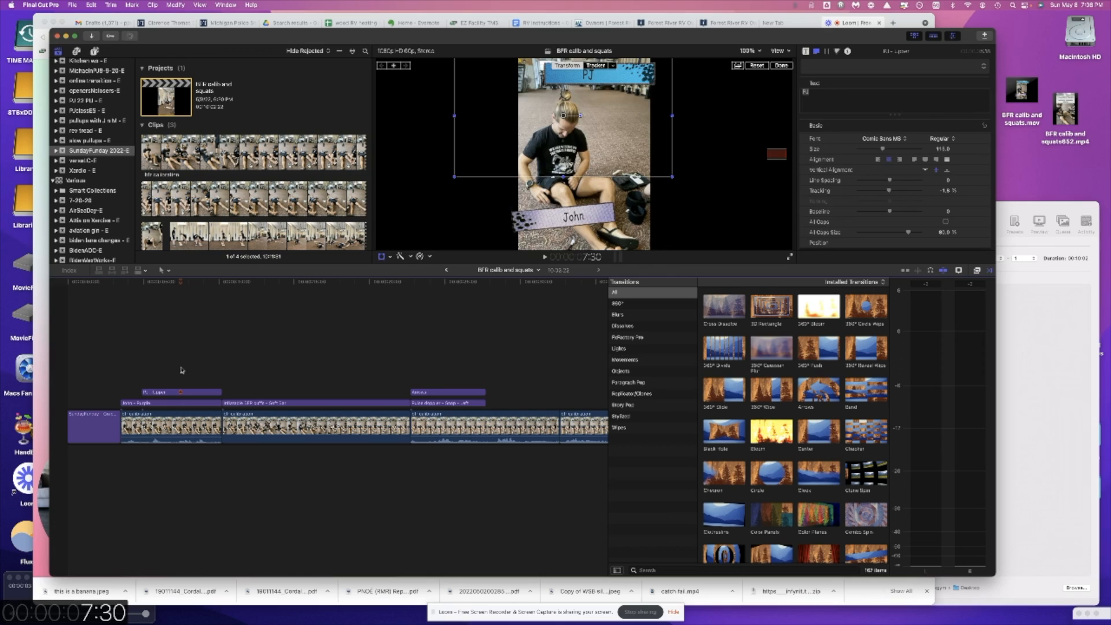
{"action": "left_click", "coordinate": [112, 384]}
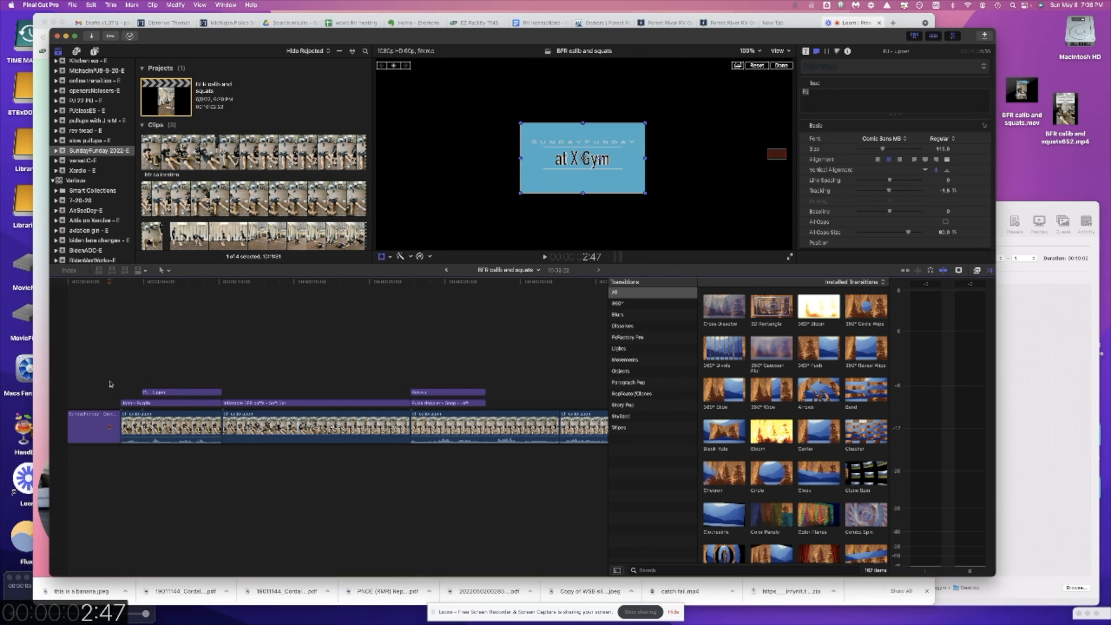
- Review the rest of the timeline, from the Inflatable BFR cuffs title to the X Gym closing logo, checking the titles against the vertical footage
{"action": "left_click", "coordinate": [294, 376]}
{"action": "scroll", "coordinate": [405, 370], "scroll_direction": "right", "scroll_amount": 5}
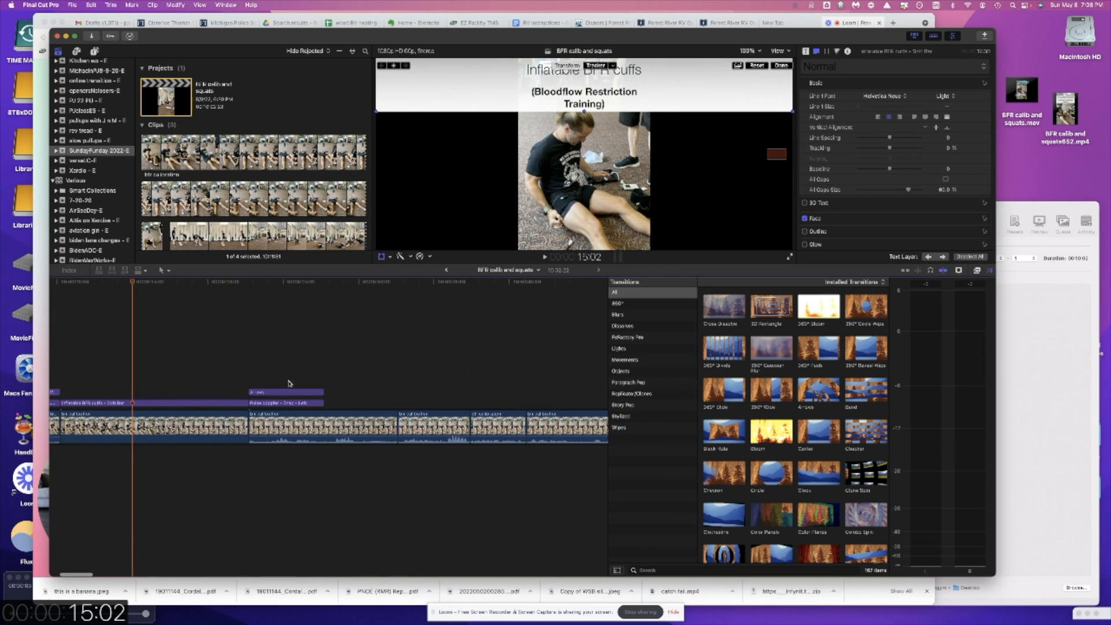
{"action": "left_click", "coordinate": [277, 375]}
{"action": "scroll", "coordinate": [369, 367], "scroll_direction": "right", "scroll_amount": 5}
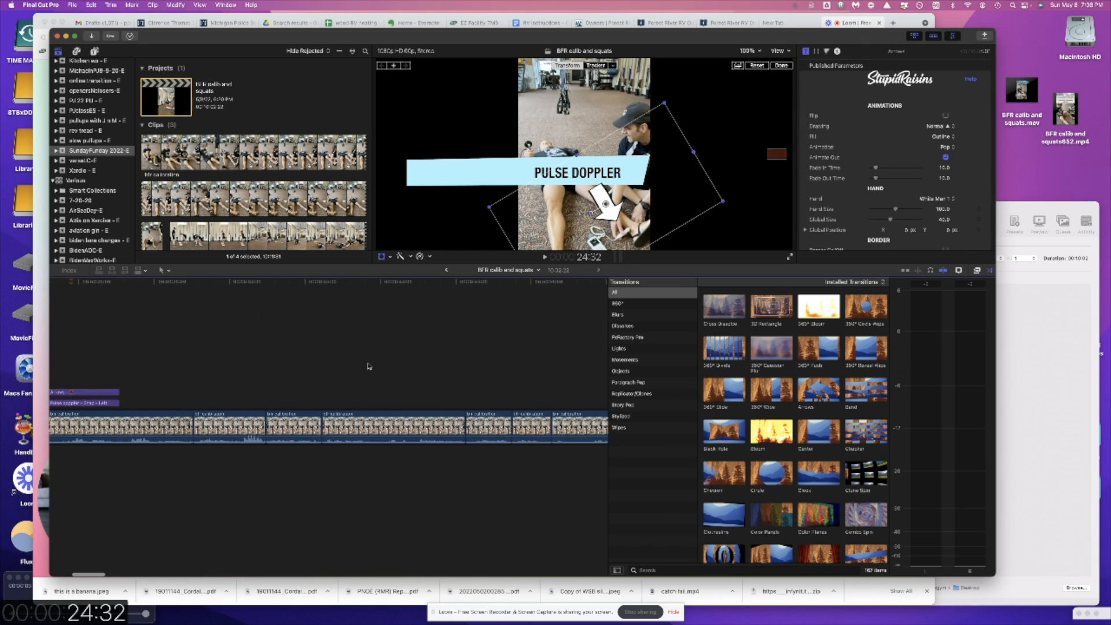
{"action": "scroll", "coordinate": [370, 365], "scroll_direction": "right", "scroll_amount": 5}
{"action": "left_click", "coordinate": [369, 366]}
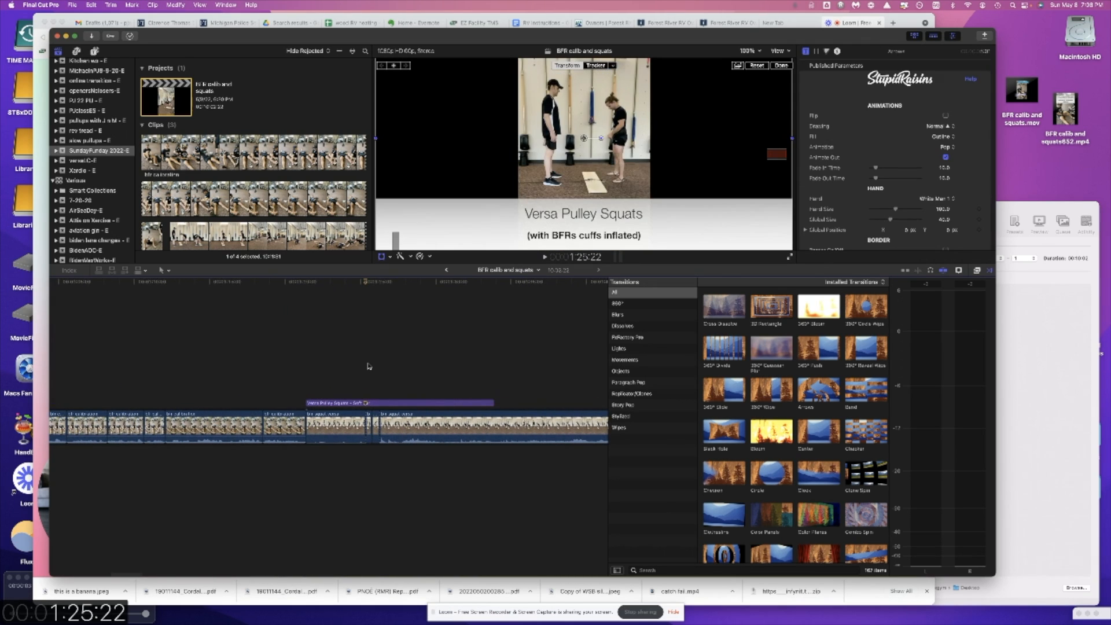
{"action": "scroll", "coordinate": [369, 366], "scroll_direction": "right", "scroll_amount": 4}
{"action": "scroll", "coordinate": [369, 366], "scroll_direction": "right", "scroll_amount": 2}
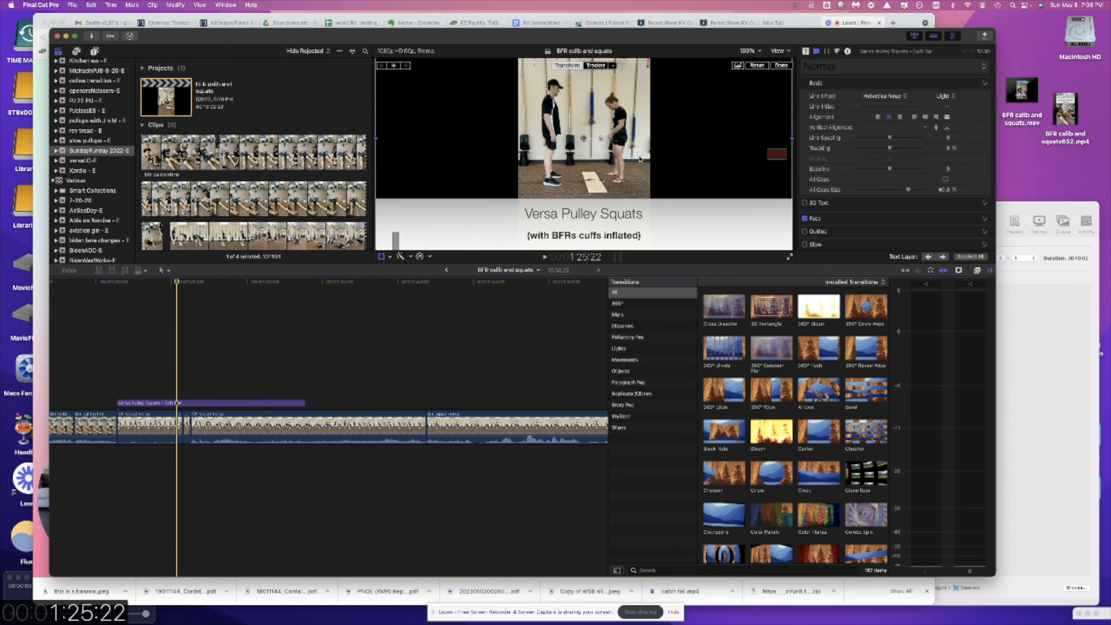
{"action": "scroll", "coordinate": [428, 377], "scroll_direction": "right", "scroll_amount": 6}
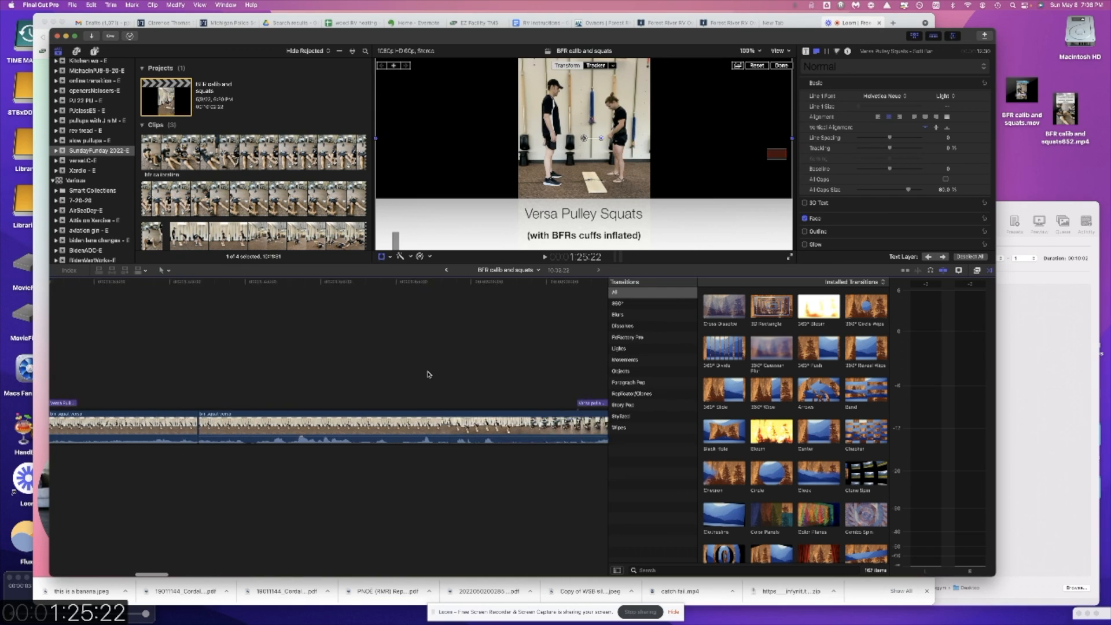
{"action": "left_click", "coordinate": [249, 384]}
{"action": "scroll", "coordinate": [307, 360], "scroll_direction": "right", "scroll_amount": 10}
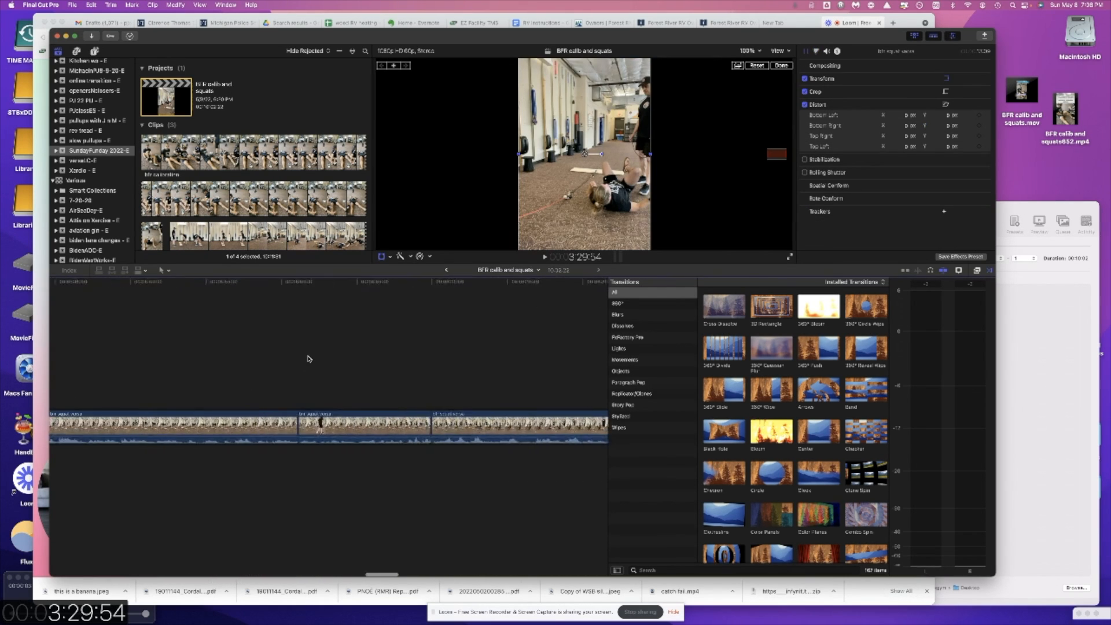
{"action": "scroll", "coordinate": [307, 359], "scroll_direction": "right", "scroll_amount": 6}
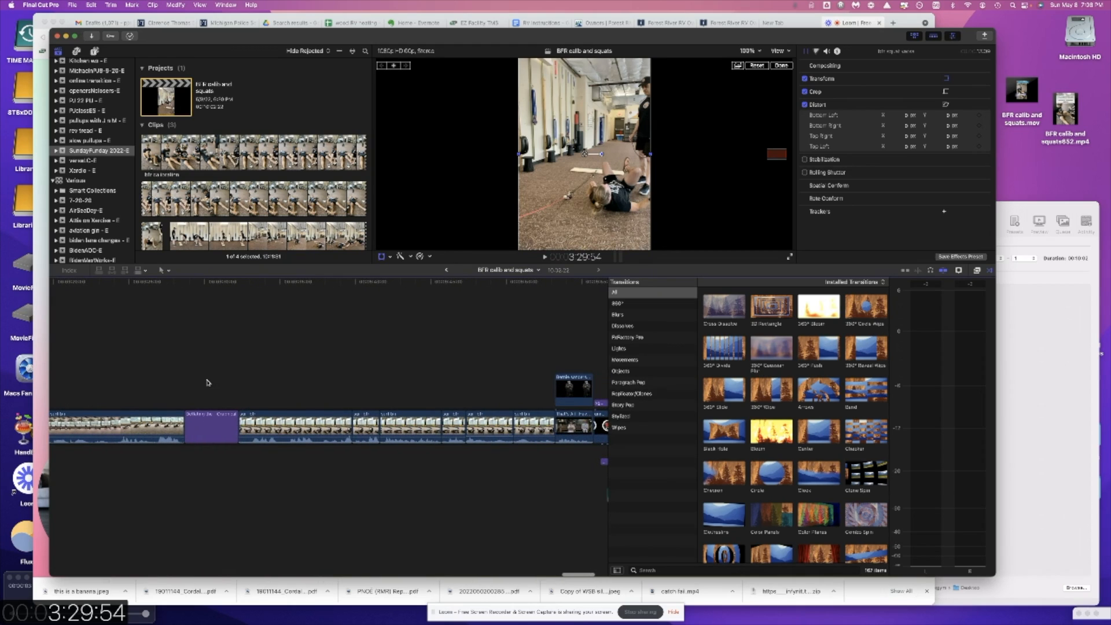
{"action": "left_click", "coordinate": [572, 387]}
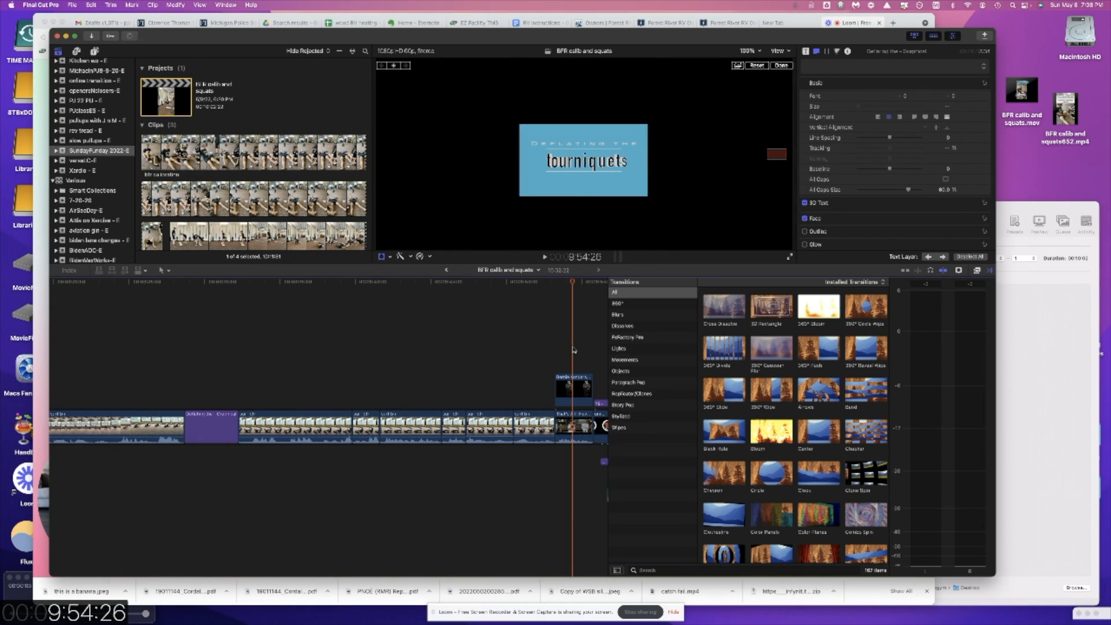
{"action": "scroll", "coordinate": [509, 353], "scroll_direction": "right", "scroll_amount": 5}
{"action": "scroll", "coordinate": [449, 350], "scroll_direction": "right", "scroll_amount": 2}
{"action": "left_click", "coordinate": [435, 365]}
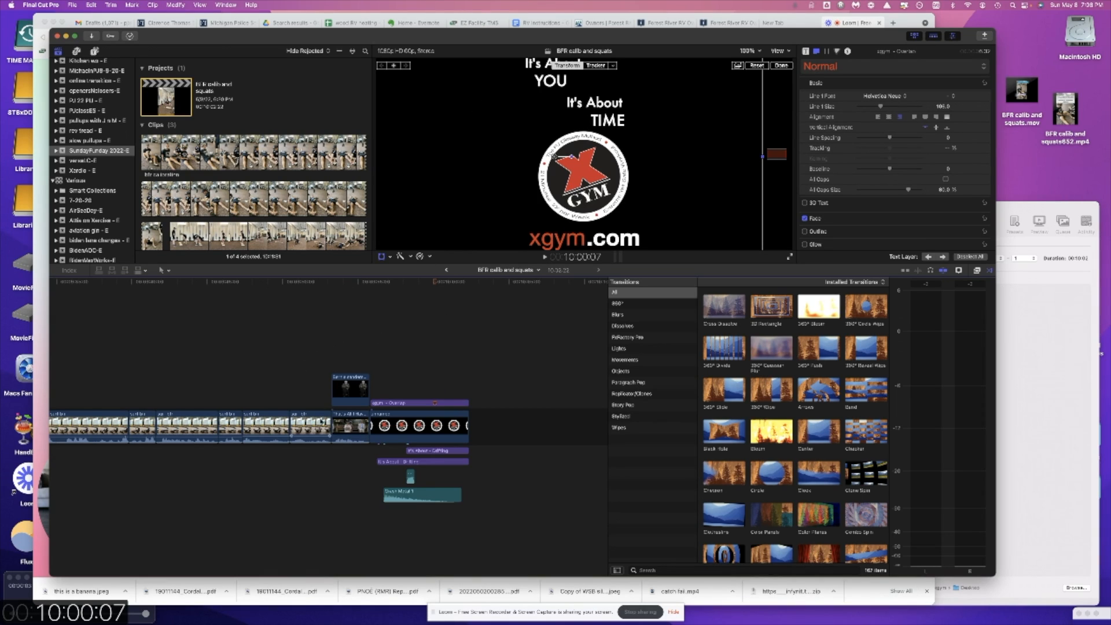
{"action": "left_click", "coordinate": [307, 390]}
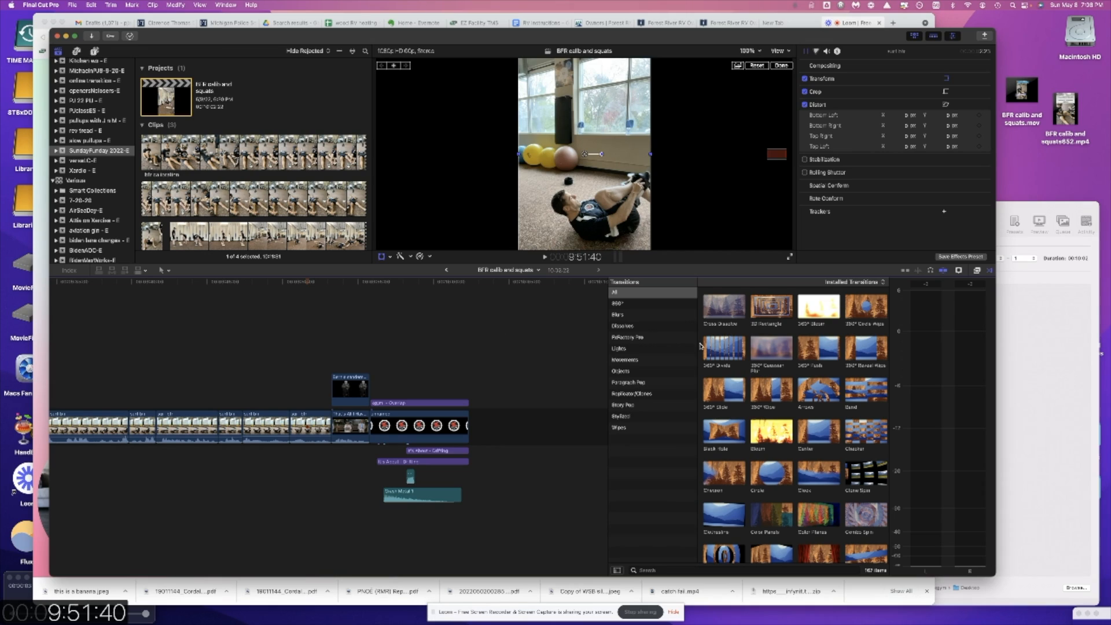
- Open the Export File dialog for the project and show its format and codec settings
{"action": "left_click", "coordinate": [73, 6]}
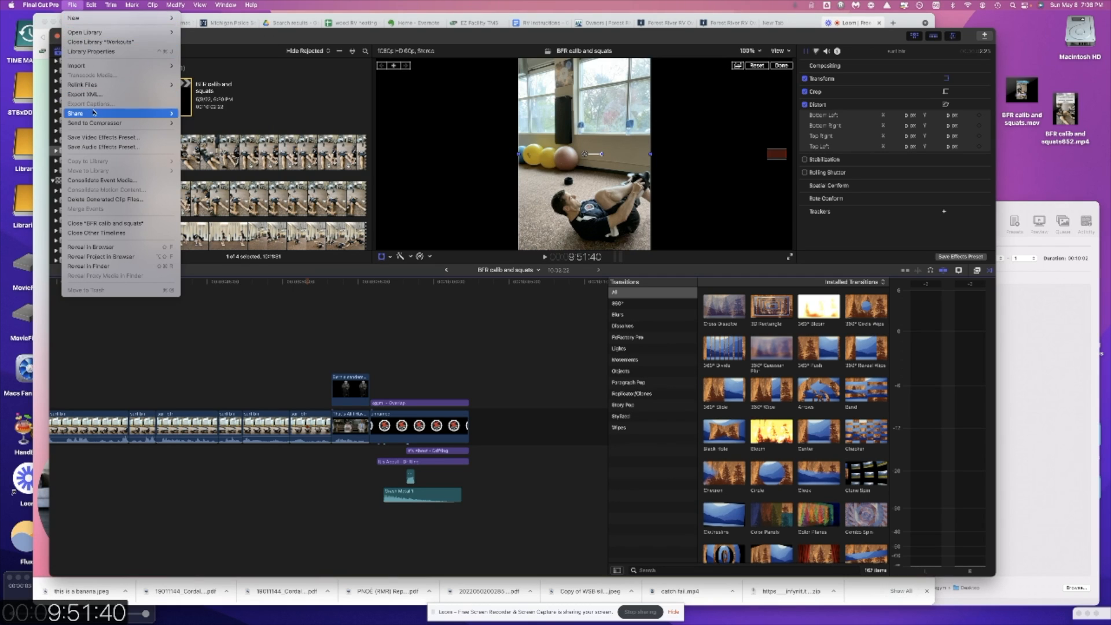
{"action": "mouse_move", "coordinate": [92, 113]}
{"action": "left_click", "coordinate": [202, 123]}
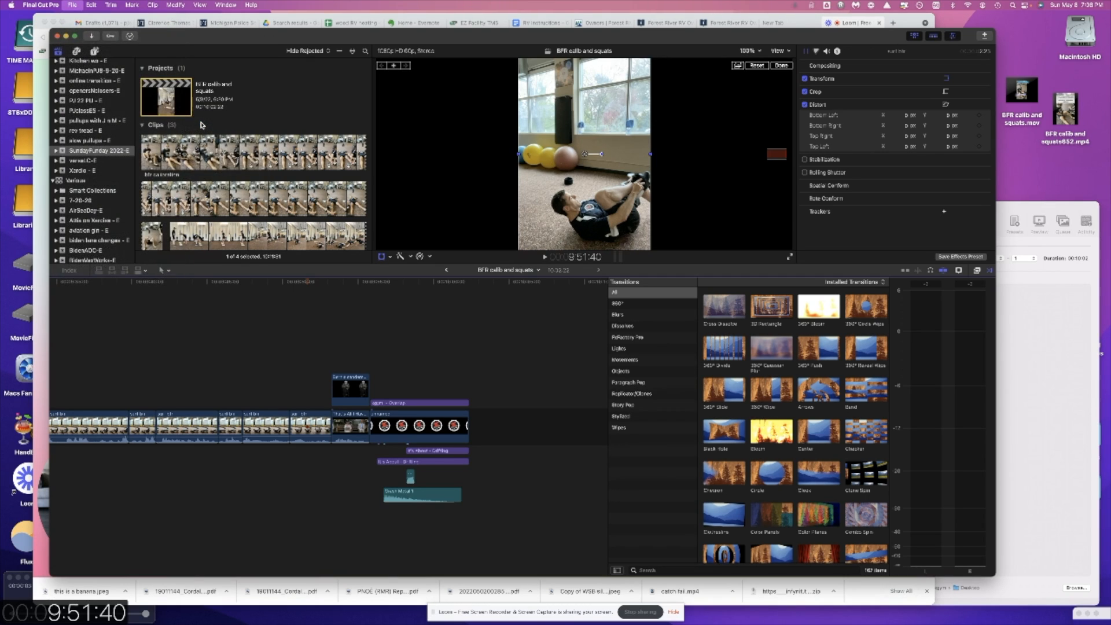
{"action": "left_click", "coordinate": [552, 142]}
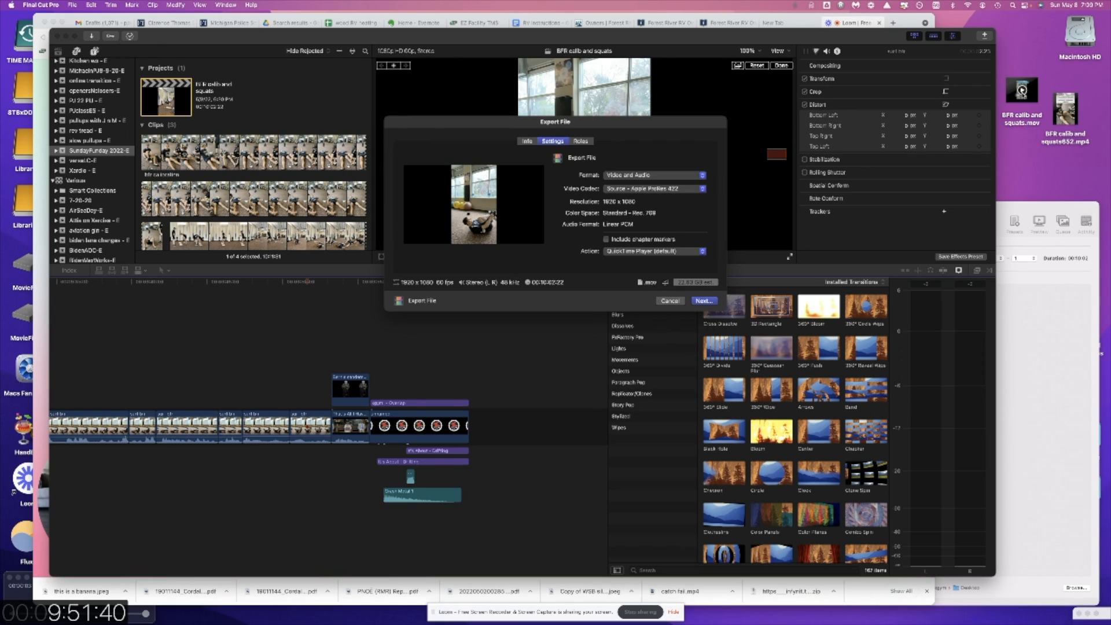
- Switch to HandBrake and open BFR calib and squats.mov from the Desktop as the source
{"action": "left_click", "coordinate": [1025, 94]}
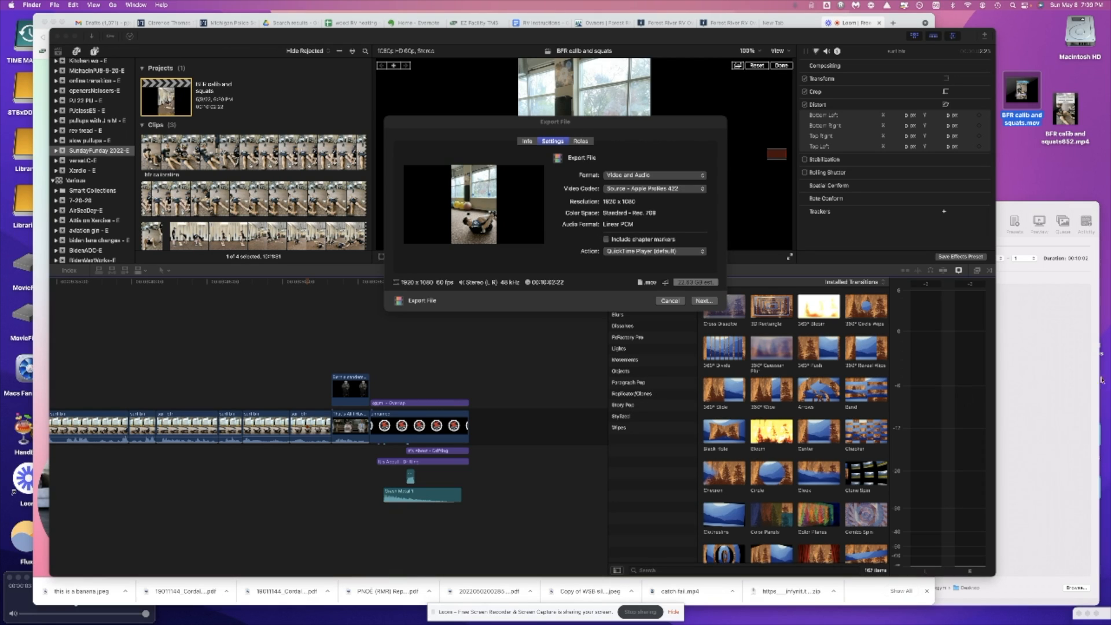
{"action": "left_click", "coordinate": [1050, 373]}
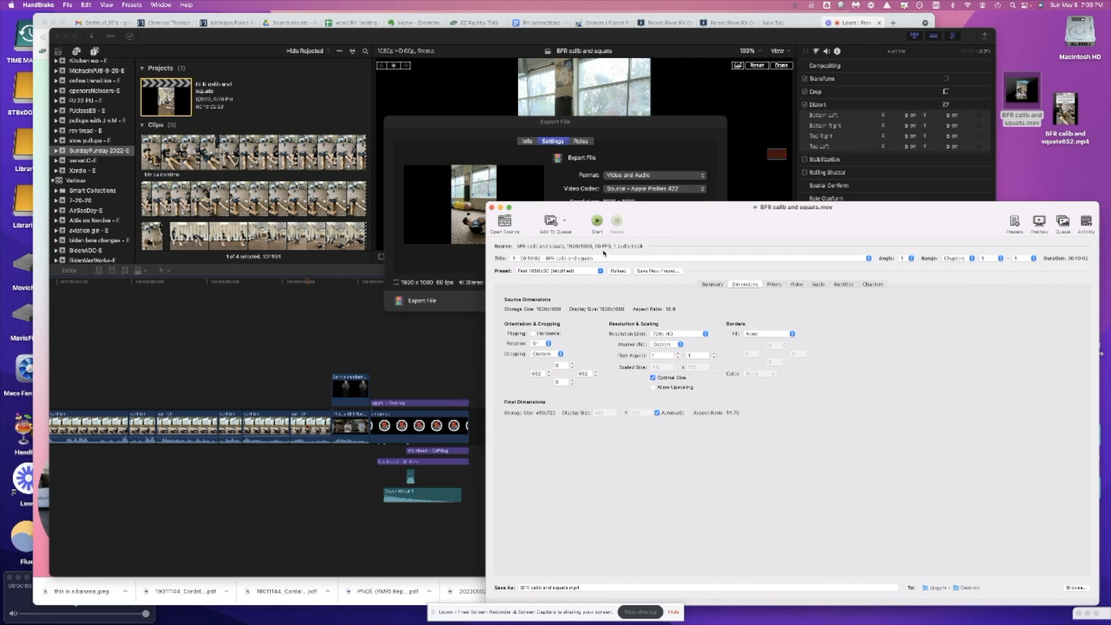
{"action": "left_click", "coordinate": [505, 224]}
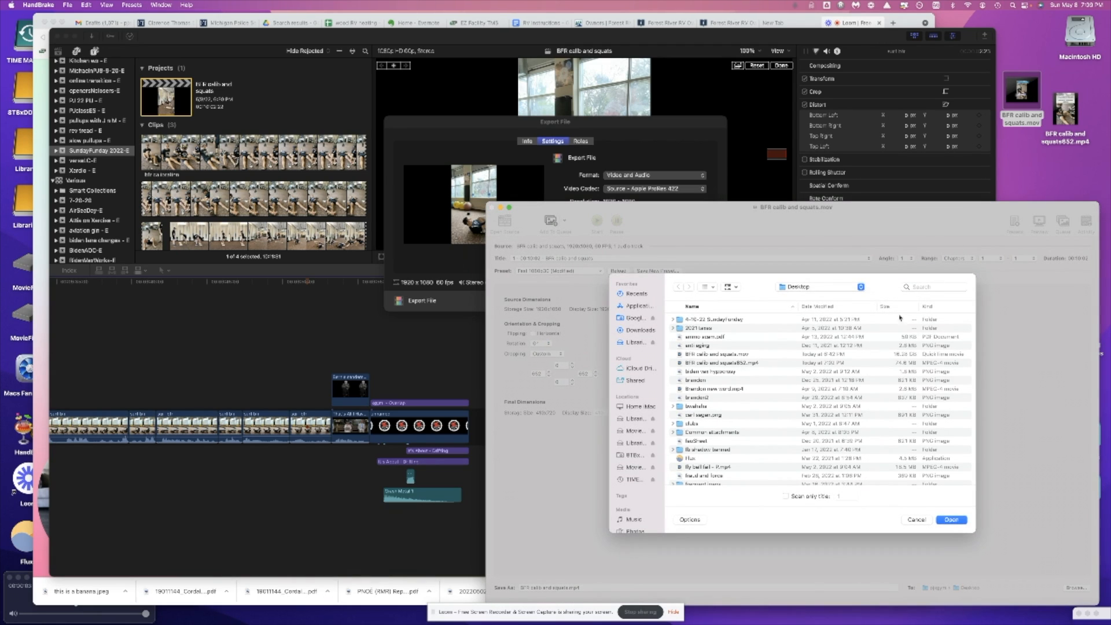
{"action": "left_click", "coordinate": [698, 358]}
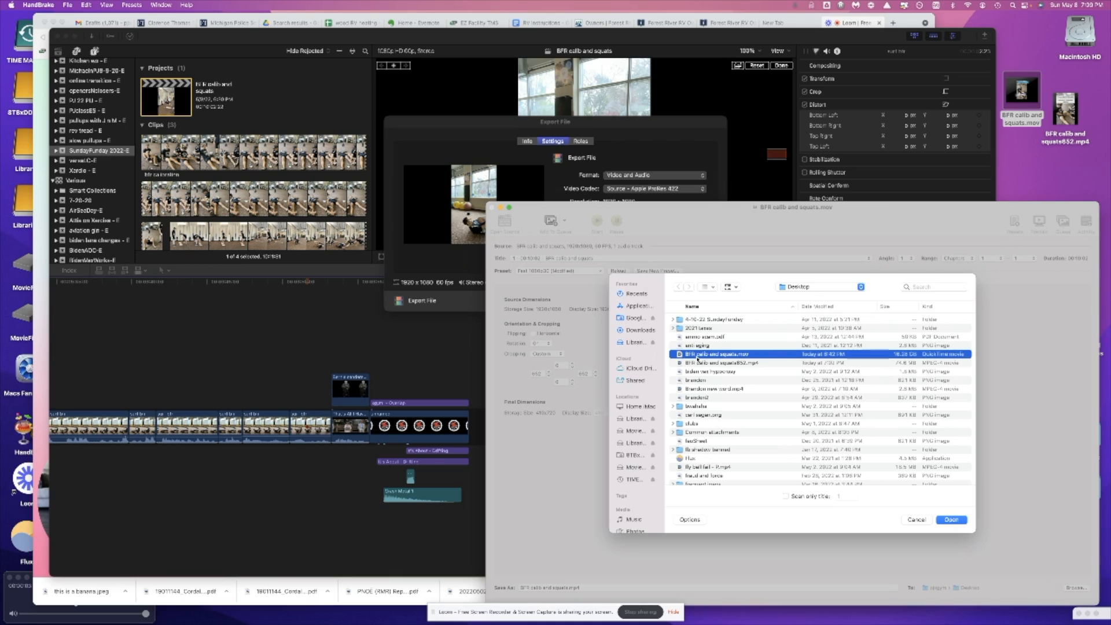
{"action": "left_click", "coordinate": [948, 519]}
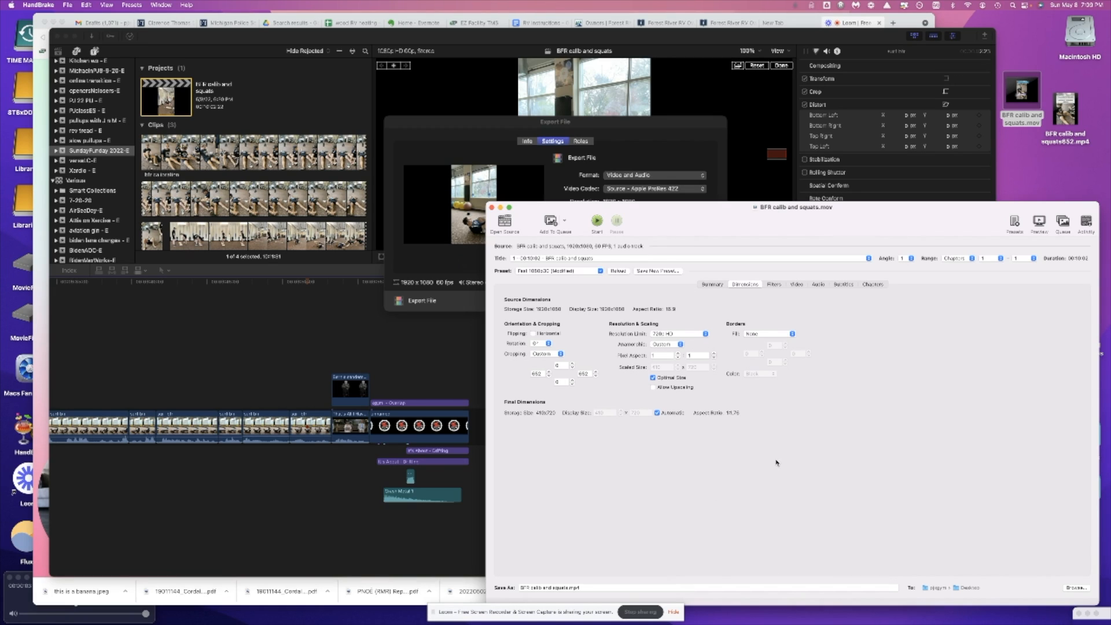
- Set the cropping mode to Custom, check the cropped frame in the summary preview, and return to the dimension settings
{"action": "left_click", "coordinate": [542, 375]}
{"action": "left_click", "coordinate": [538, 354]}
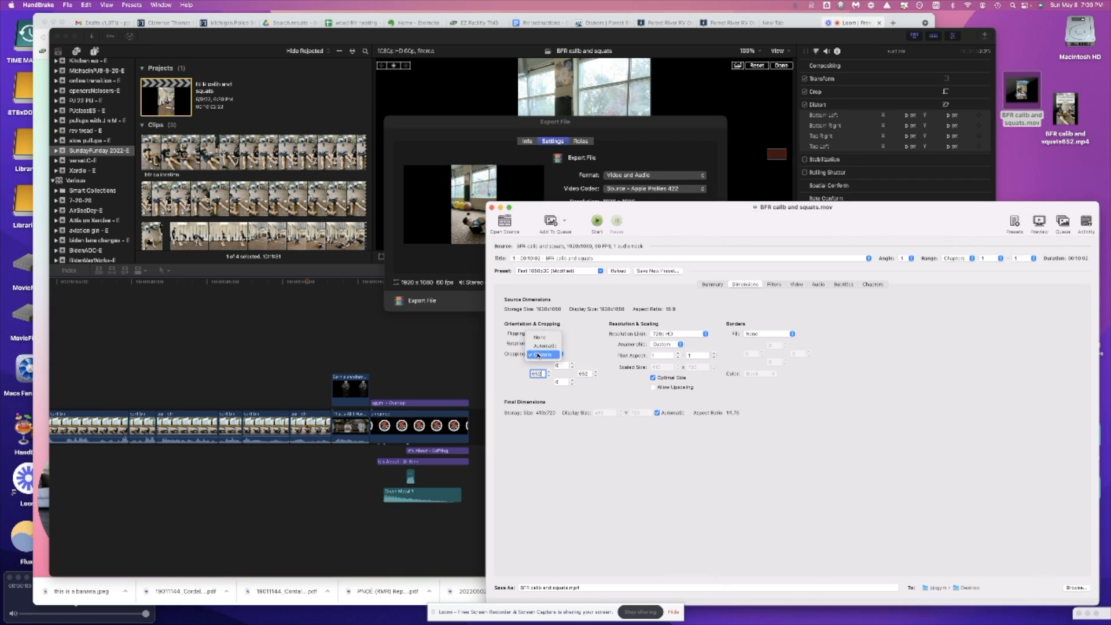
{"action": "left_click", "coordinate": [538, 355]}
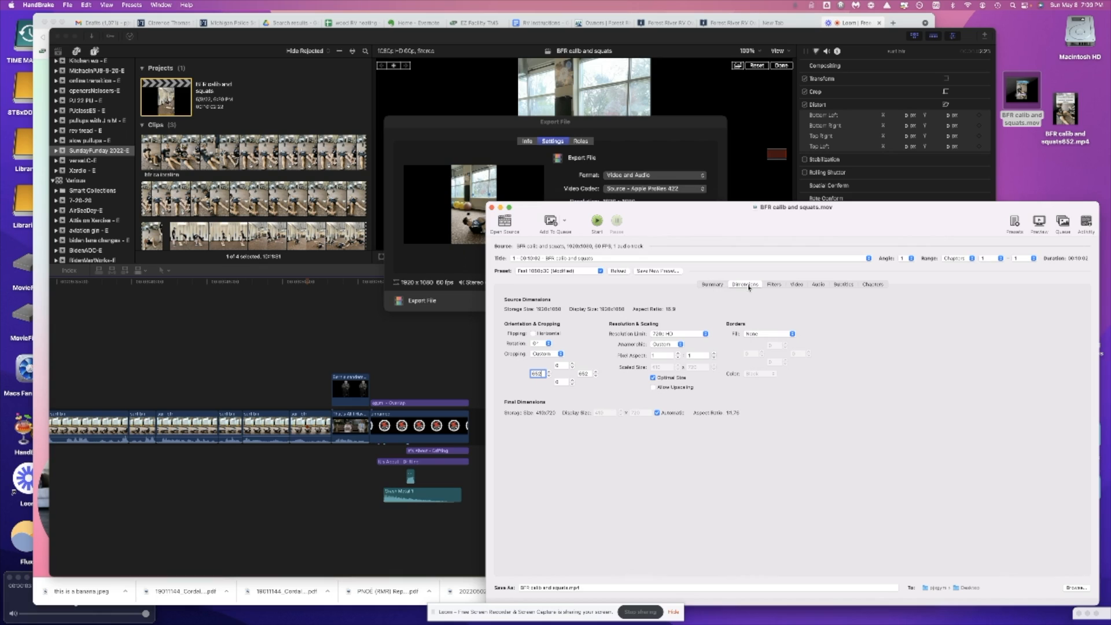
{"action": "left_click", "coordinate": [713, 284]}
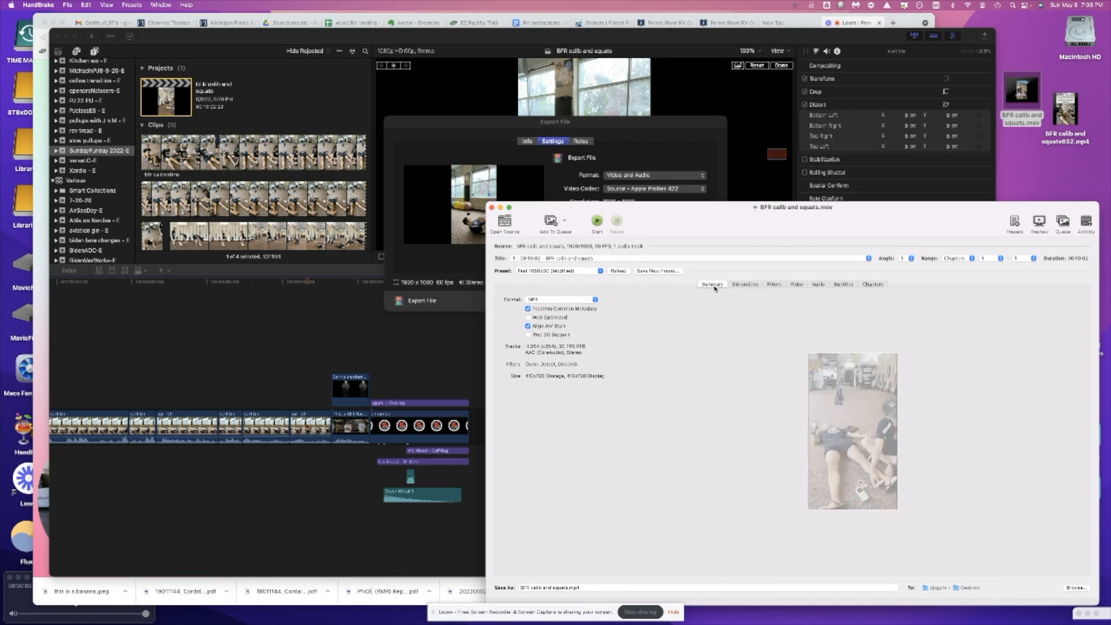
{"action": "left_click", "coordinate": [743, 285]}
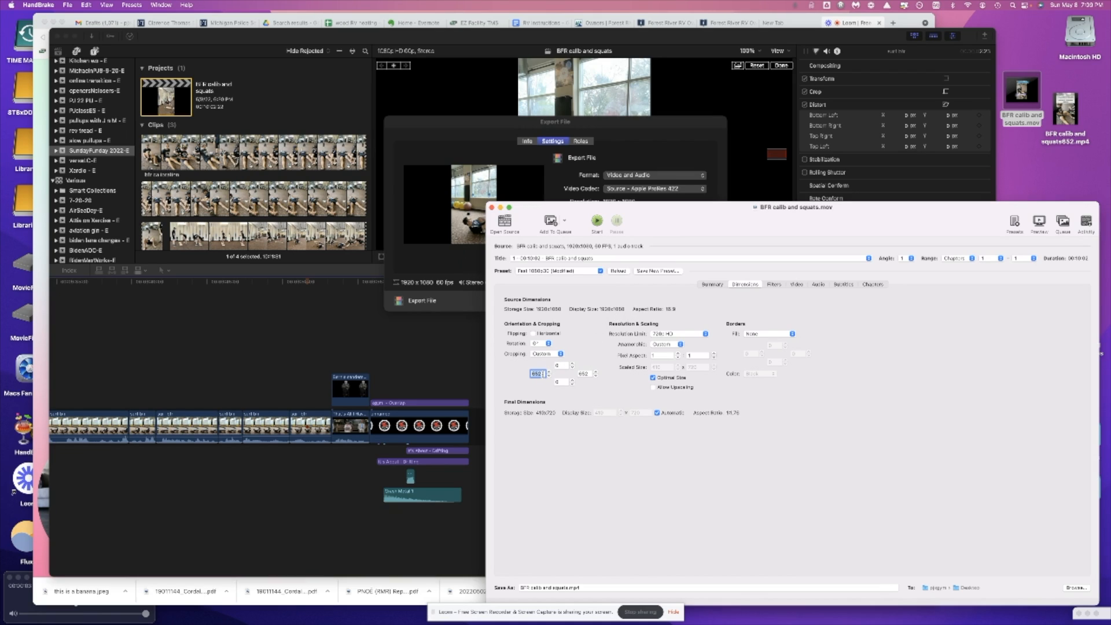
- Move the HandBrake window to uncover the Desktop, then open BFR calib and squats652.mp4 in QuickTime Player and play it
{"action": "left_click", "coordinate": [543, 374]}
{"action": "left_click_drag", "start_coordinate": [557, 213], "coordinate": [398, 208]}
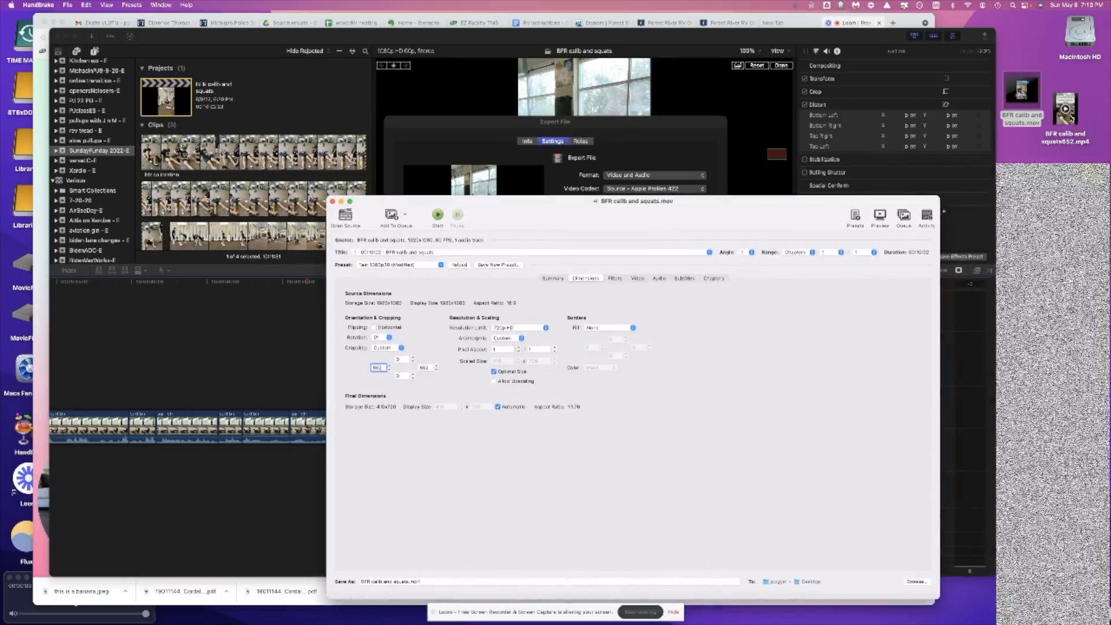
{"action": "double_click", "coordinate": [1070, 119]}
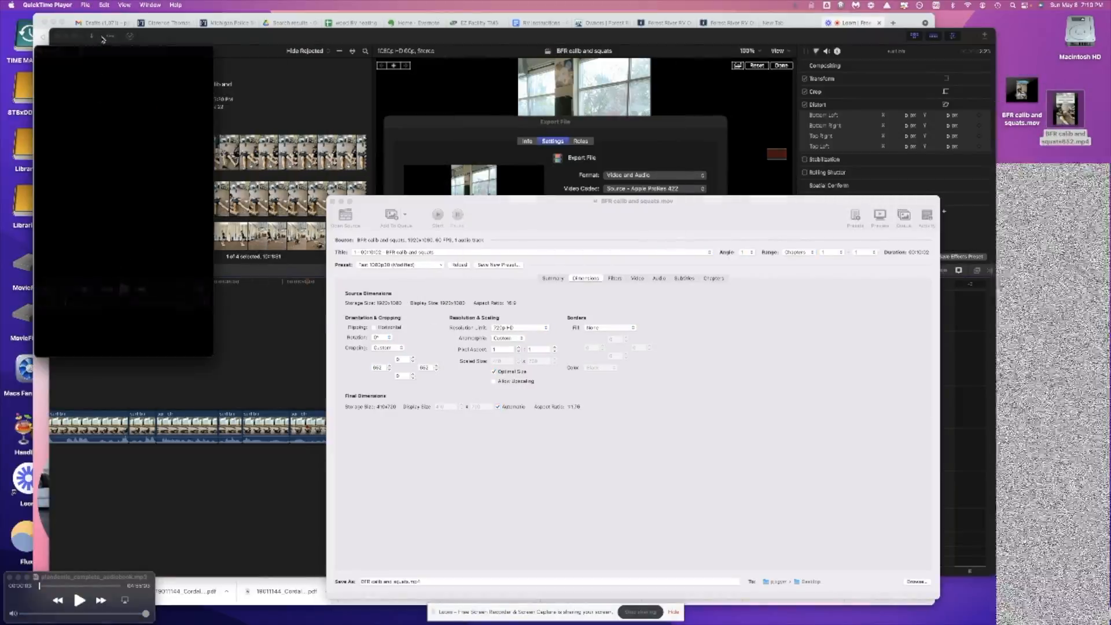
{"action": "left_click_drag", "start_coordinate": [108, 51], "coordinate": [300, 107]}
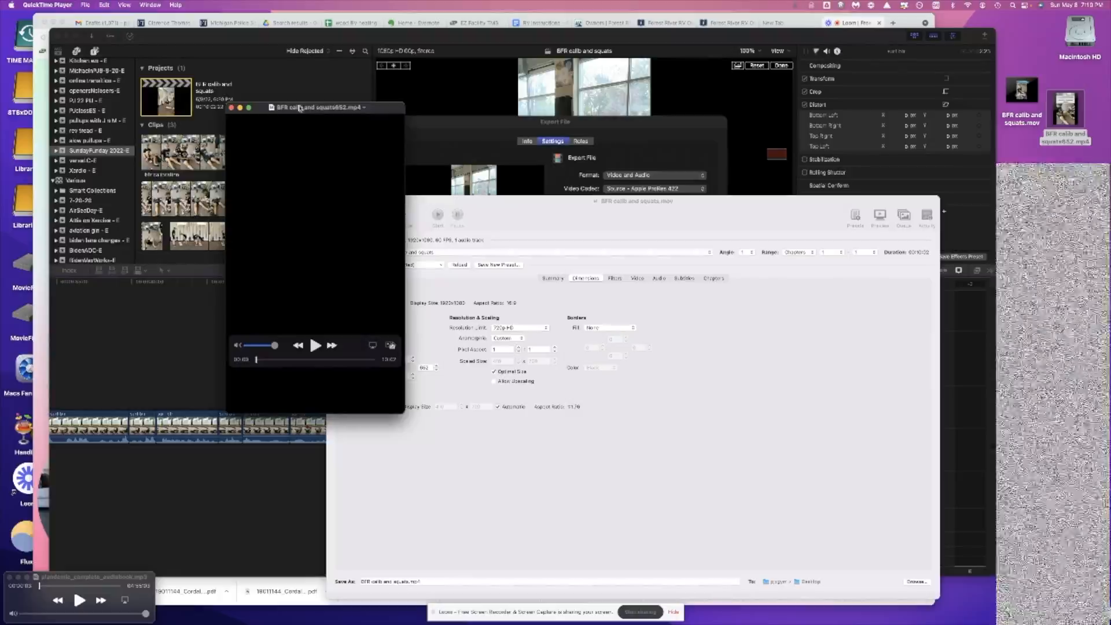
{"action": "left_click", "coordinate": [315, 345]}
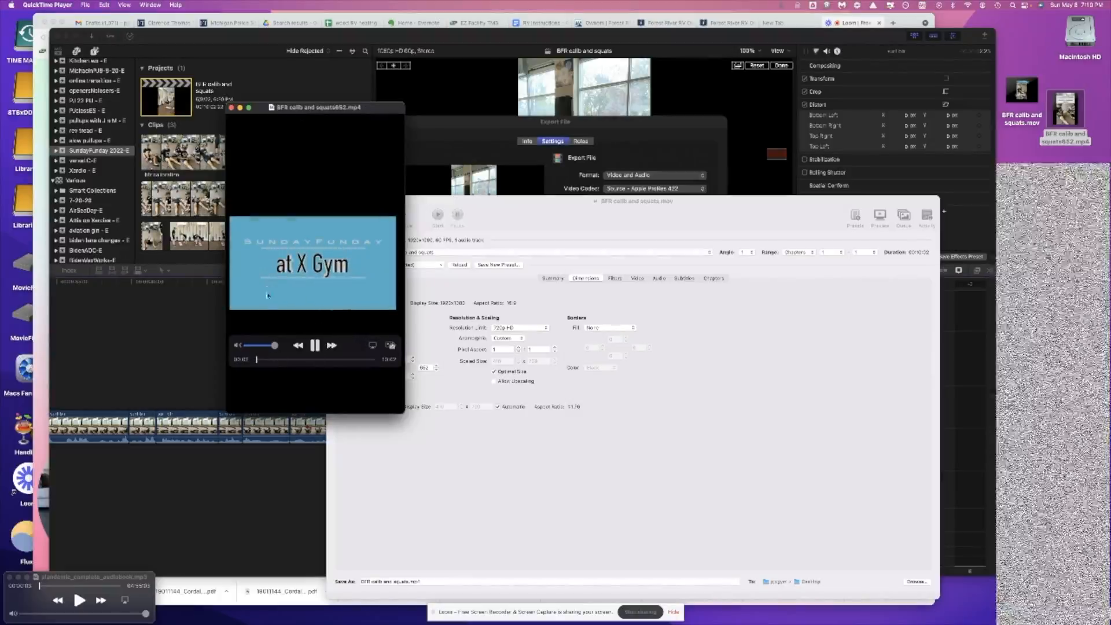
- Skip through the cropped video from the intro title to the closing clips to check its vertical framing, and close it
{"action": "left_click", "coordinate": [276, 360]}
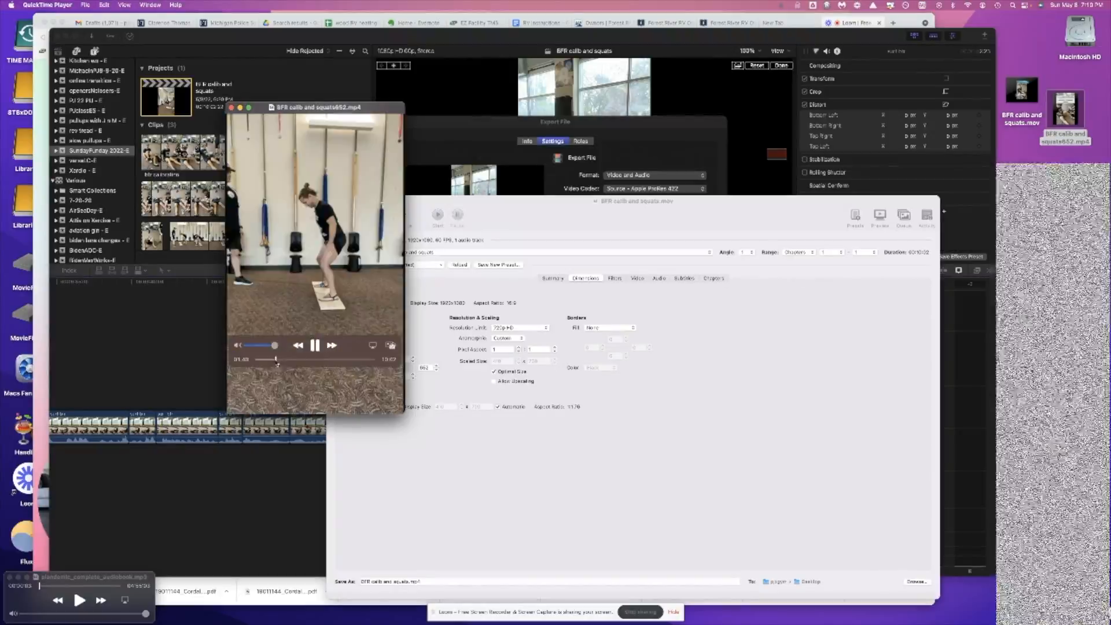
{"action": "left_click", "coordinate": [298, 360]}
{"action": "left_click", "coordinate": [319, 360]}
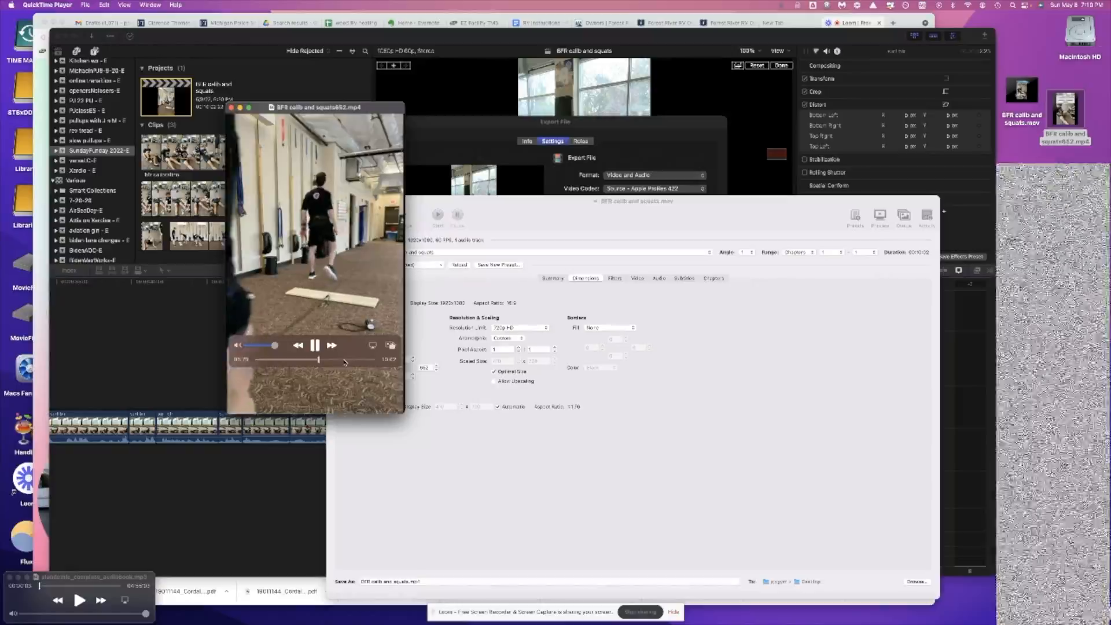
{"action": "left_click", "coordinate": [344, 360]}
{"action": "left_click", "coordinate": [358, 360]}
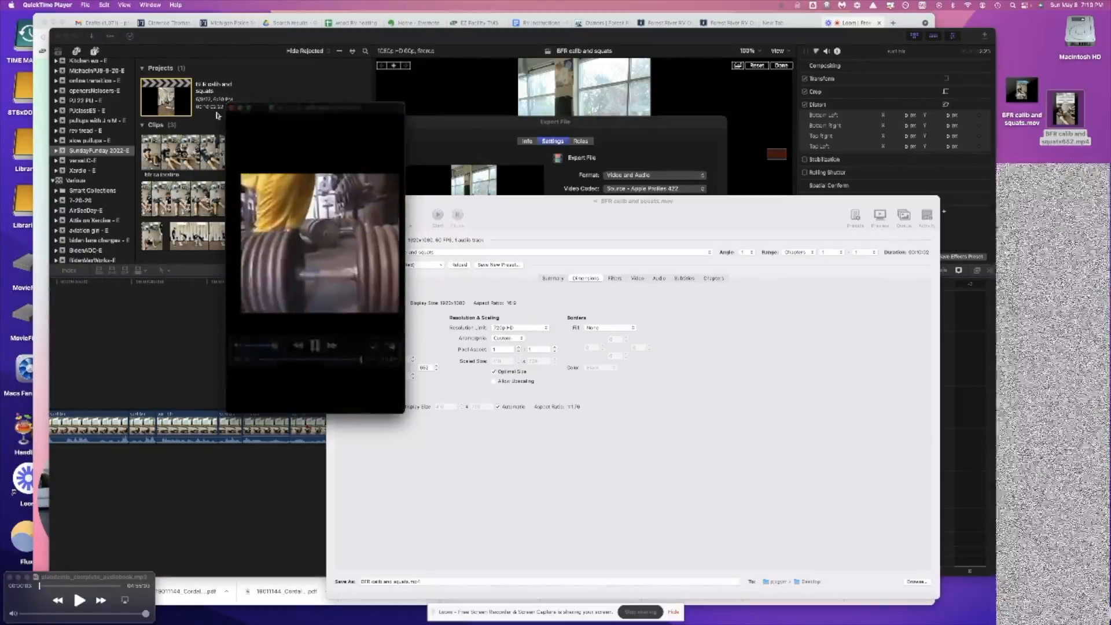
{"action": "left_click", "coordinate": [231, 108]}
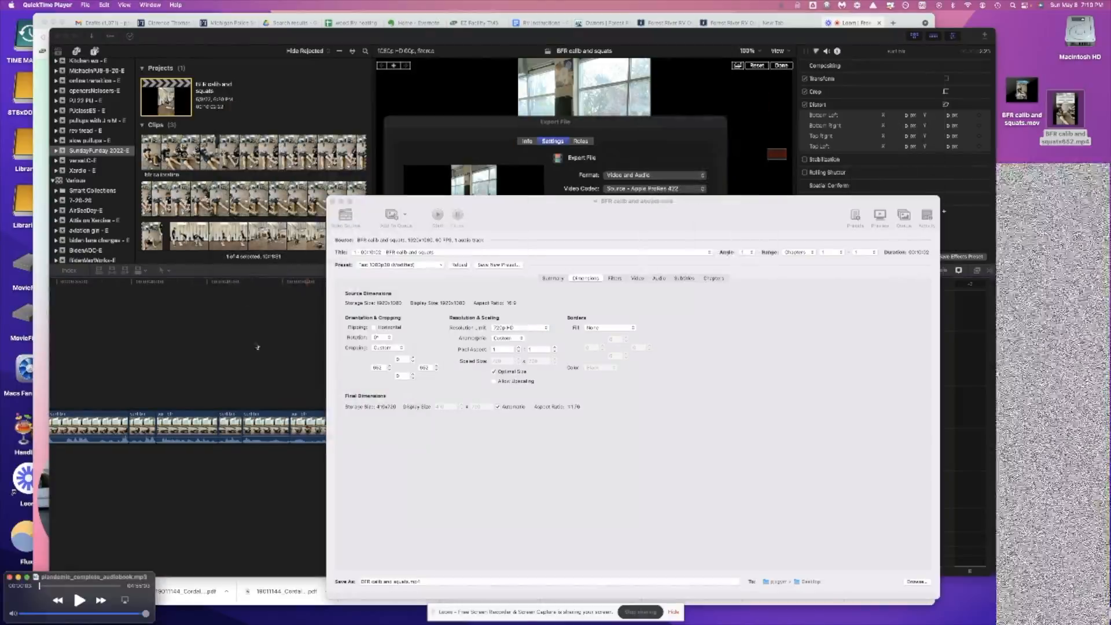
- Switch to Final Cut Pro, cancel the file export, and view the horizontal closing clip and the preceding vertical footage in the timeline
{"action": "left_click", "coordinate": [255, 399]}
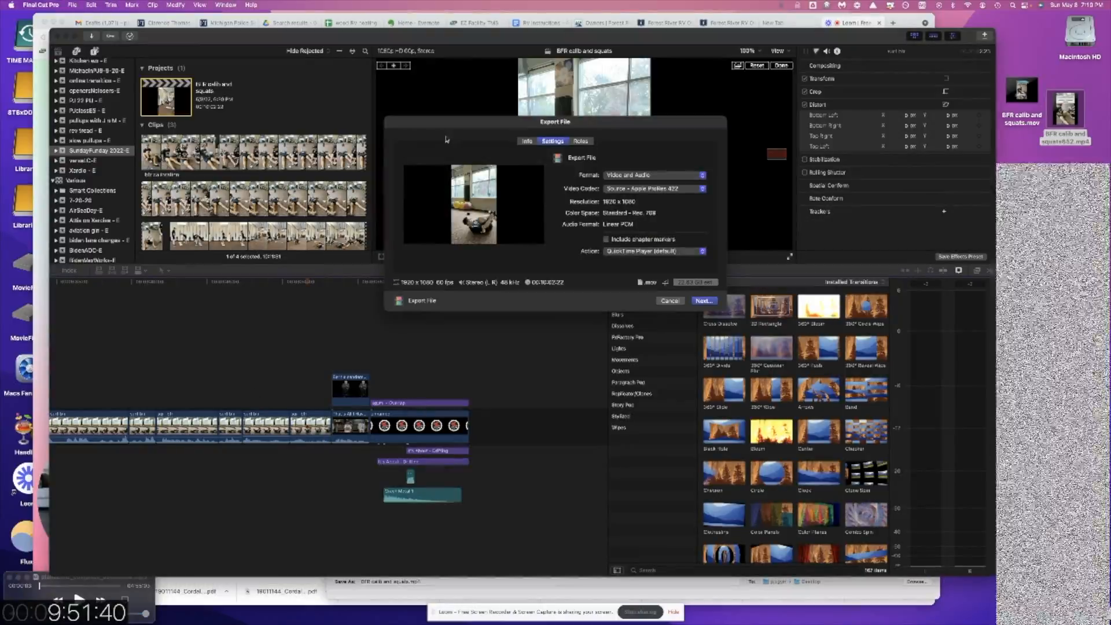
{"action": "left_click", "coordinate": [668, 300]}
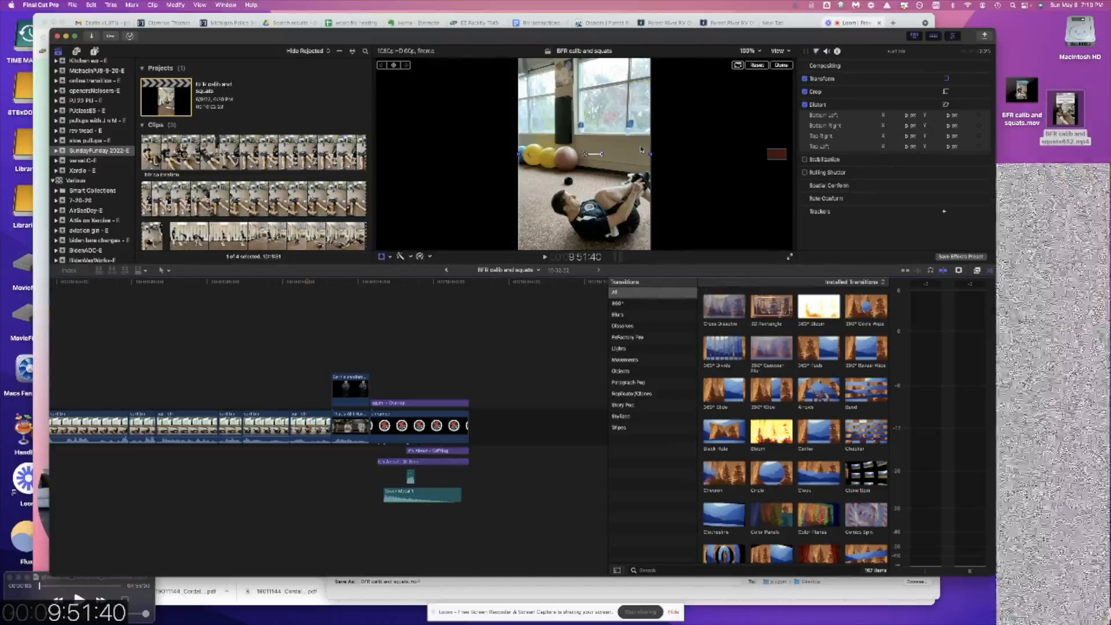
{"action": "left_click", "coordinate": [339, 355]}
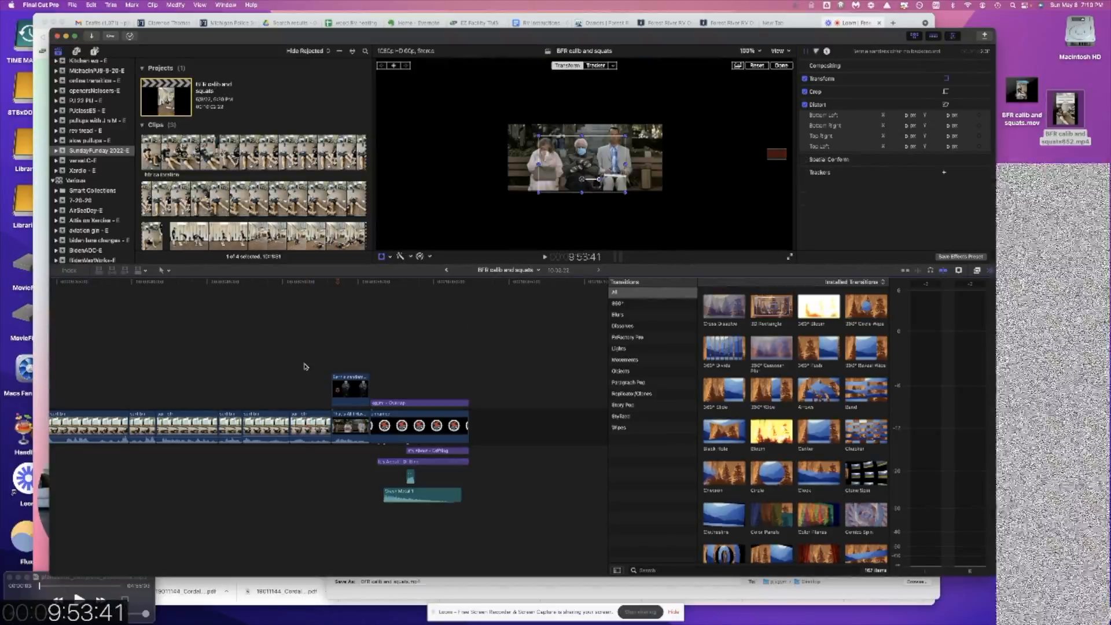
{"action": "left_click", "coordinate": [304, 364]}
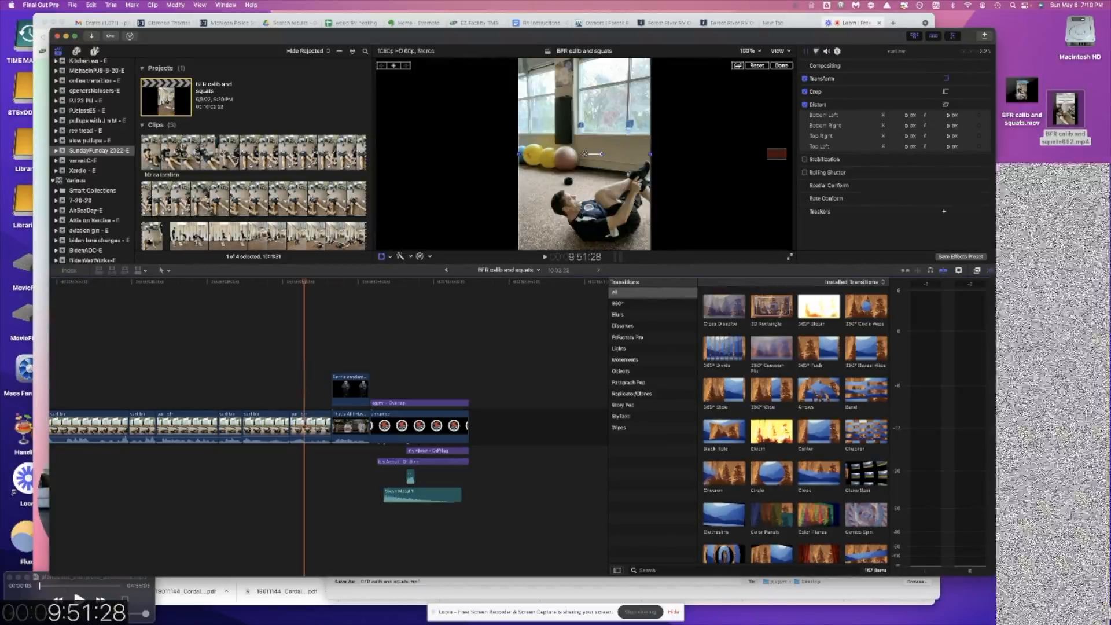